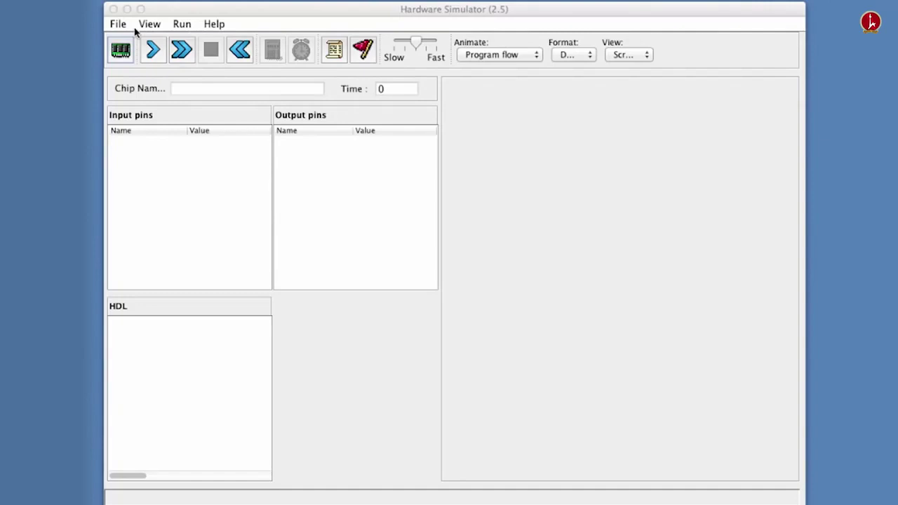
# Load PC.hdl from the tools > builtInChips folder into the simulator.
pyautogui.click(120, 51)
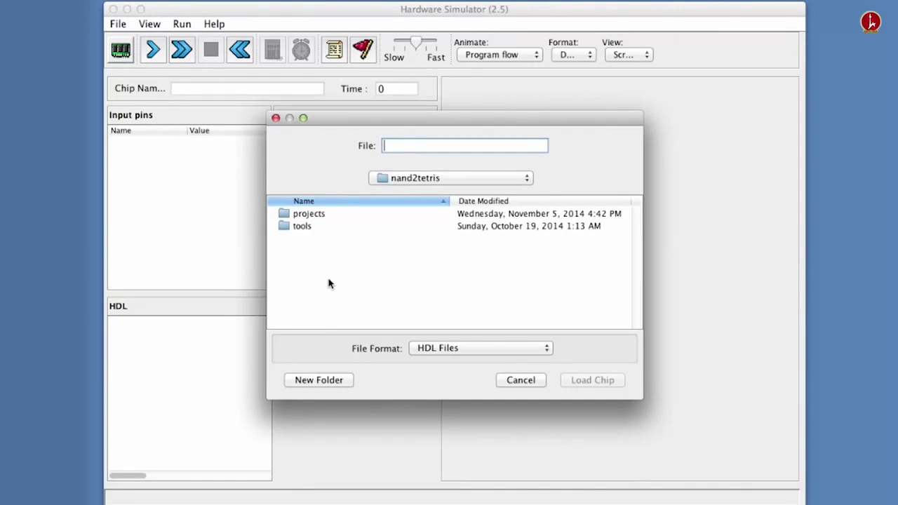
pyautogui.click(301, 232)
pyautogui.doubleClick(300, 232)
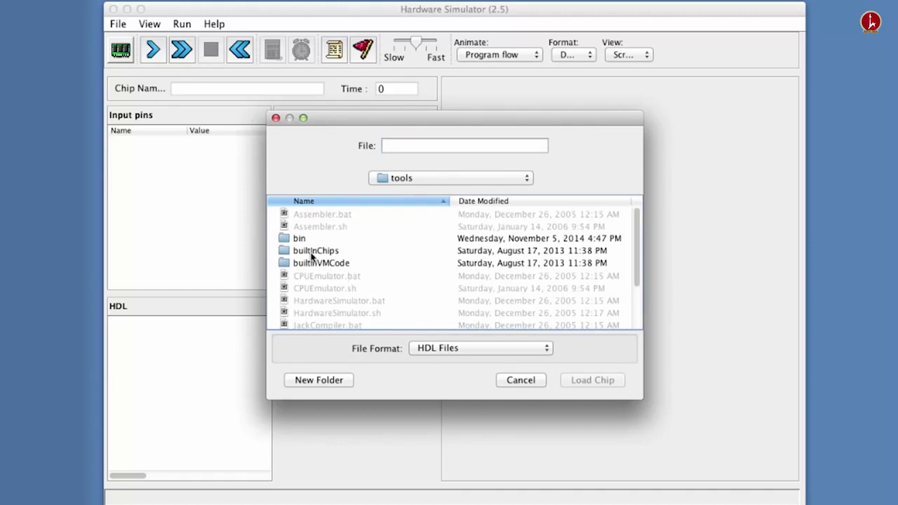
pyautogui.doubleClick(312, 252)
pyautogui.scroll(-10, 351, 261)
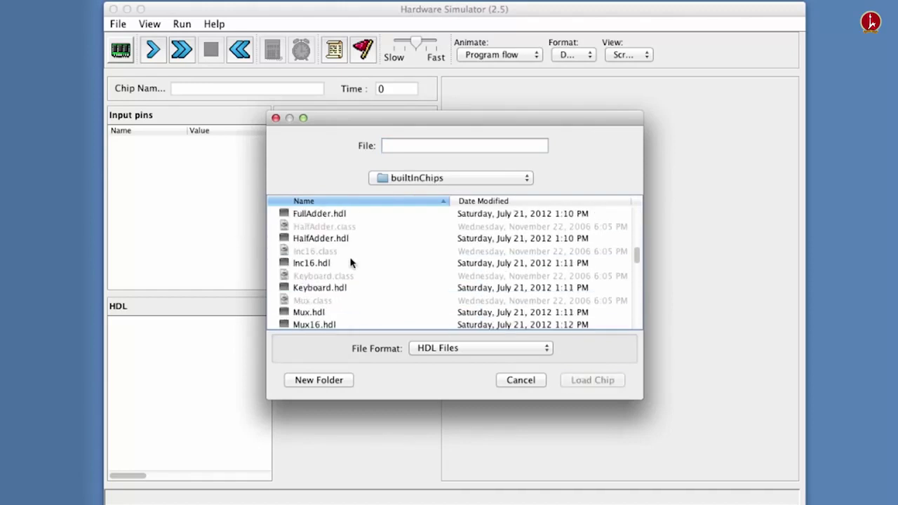
pyautogui.scroll(-5, 351, 263)
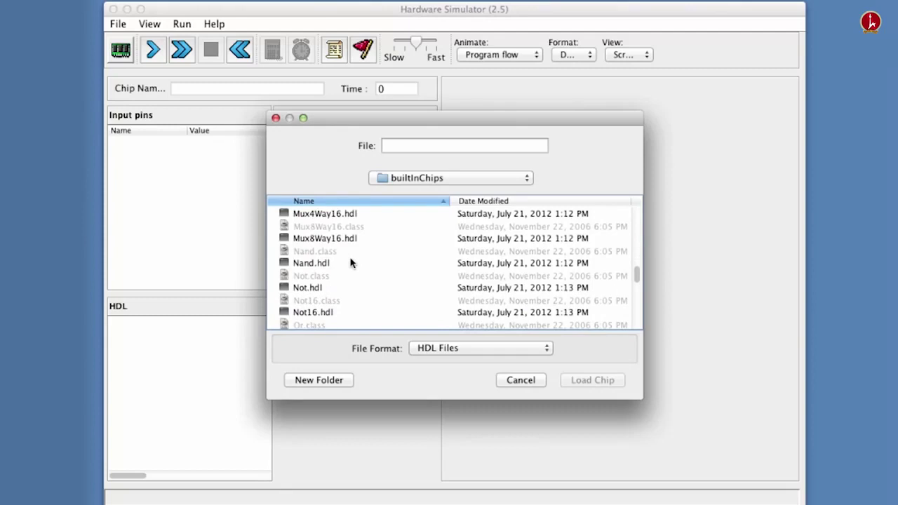
pyautogui.scroll(-8, 351, 263)
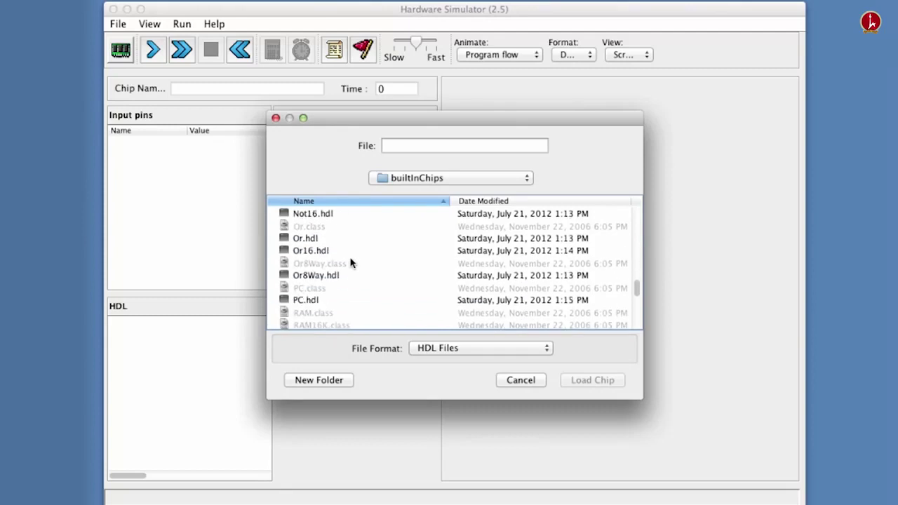
pyautogui.click(307, 306)
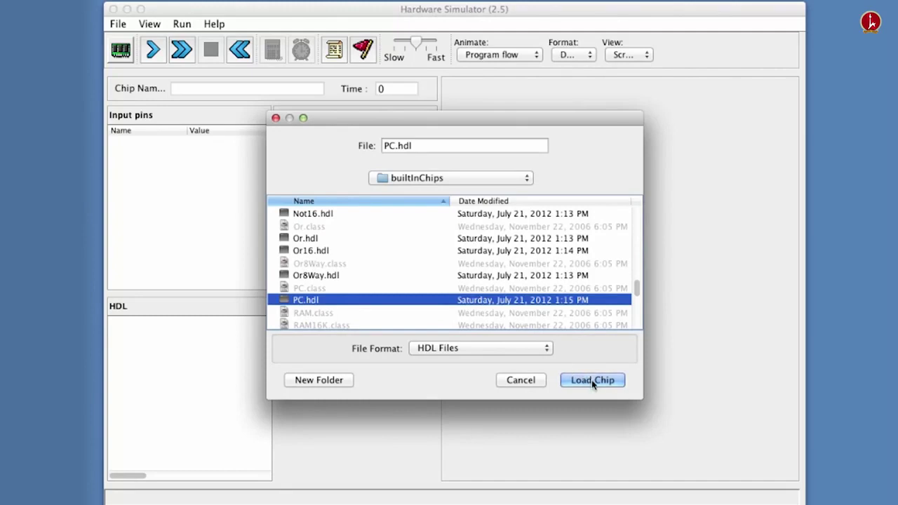
pyautogui.click(593, 380)
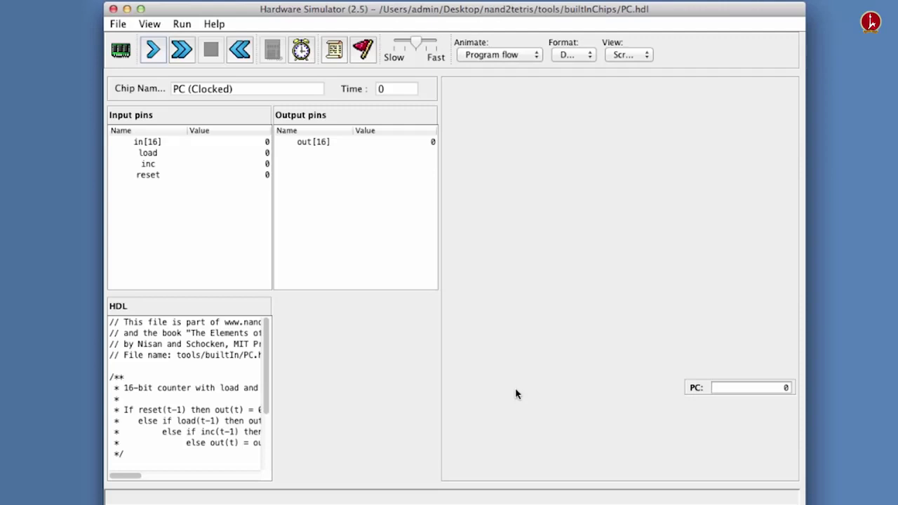
# Set the PC's in[16] input to 23.
pyautogui.click(207, 142)
pyautogui.press('BackSpace')
pyautogui.write('23')
pyautogui.press('Return')
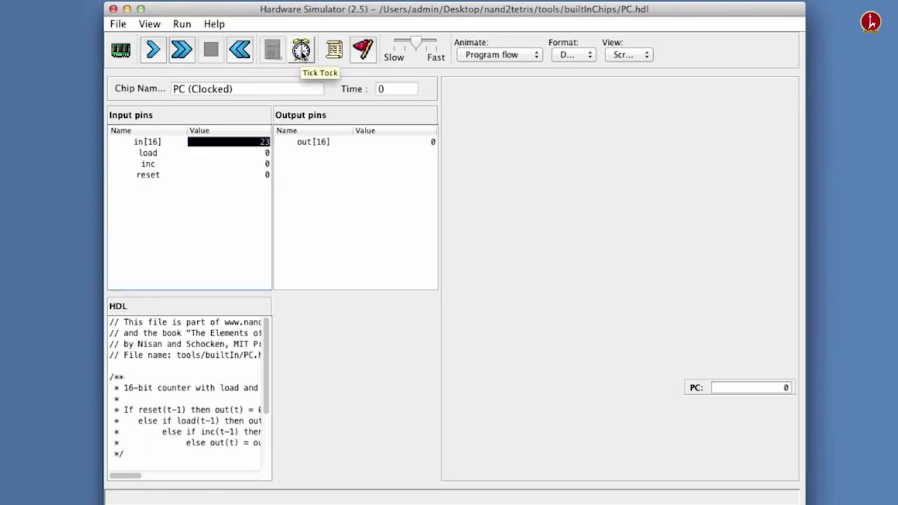
# Clock the chip to time 5, with out[16] staying at 0.
pyautogui.click(301, 50)
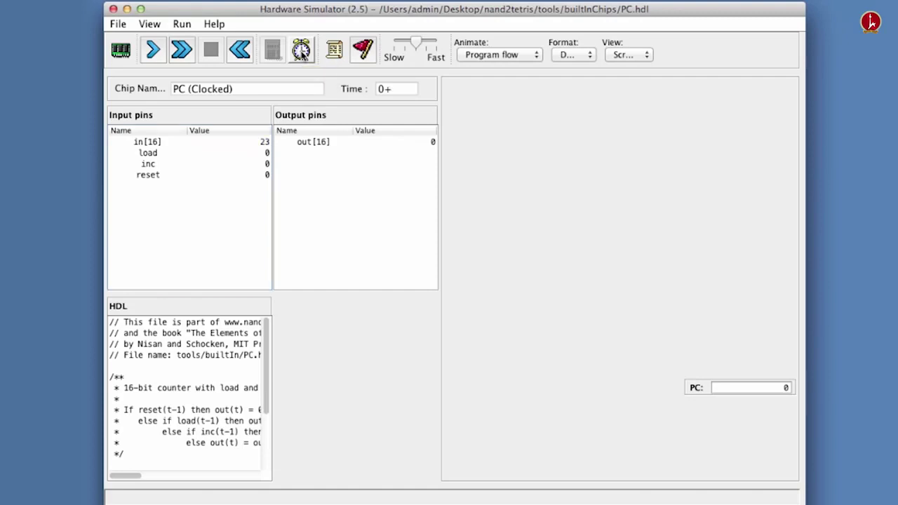
pyautogui.click(302, 53)
pyautogui.click(301, 52)
pyautogui.click(301, 52)
pyautogui.click(301, 52)
pyautogui.click(301, 52)
# Set the load input to 1.
pyautogui.click(255, 154)
pyautogui.press('BackSpace')
pyautogui.write('1')
pyautogui.press('Return')
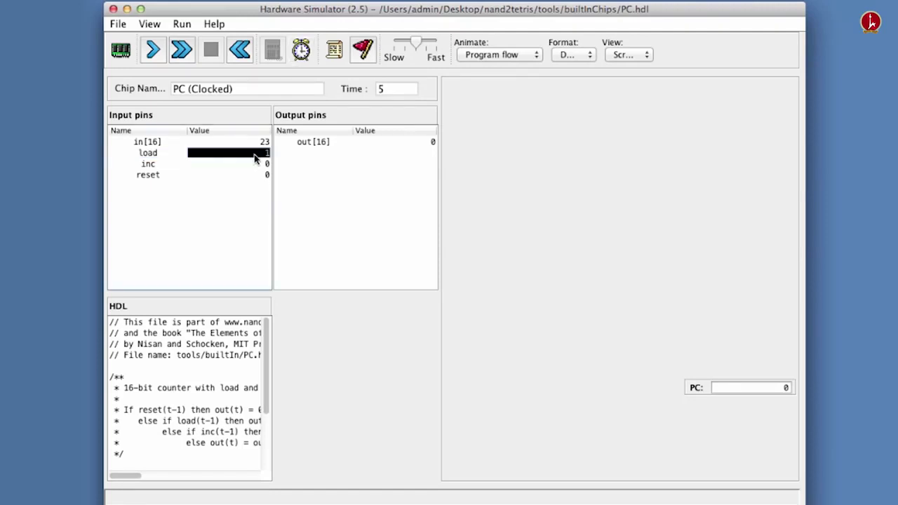
# Clock the chip to time 11 so the PC and out[16] both read 23.
pyautogui.click(302, 49)
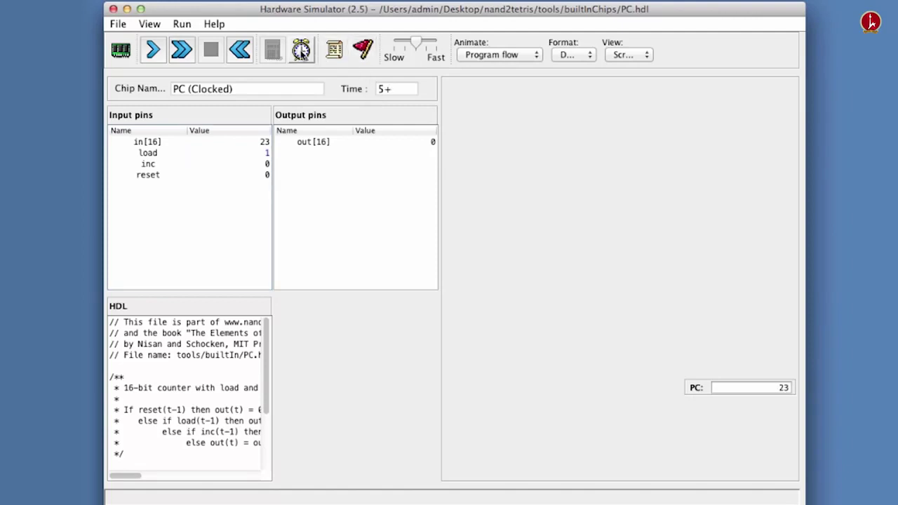
pyautogui.click(301, 49)
pyautogui.click(301, 50)
pyautogui.click(301, 51)
pyautogui.click(301, 50)
pyautogui.click(301, 51)
pyautogui.click(301, 50)
pyautogui.click(301, 51)
pyautogui.click(301, 50)
pyautogui.click(301, 51)
pyautogui.click(301, 50)
pyautogui.click(301, 50)
pyautogui.click(245, 166)
pyautogui.click(245, 166)
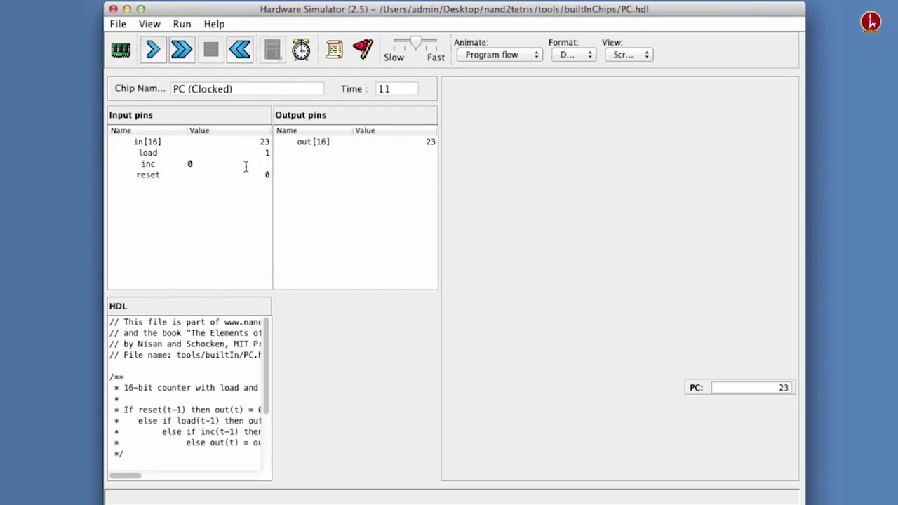
# Set the inc input to 1 alongside load.
pyautogui.press('BackSpace')
pyautogui.write('1')
pyautogui.press('Return')
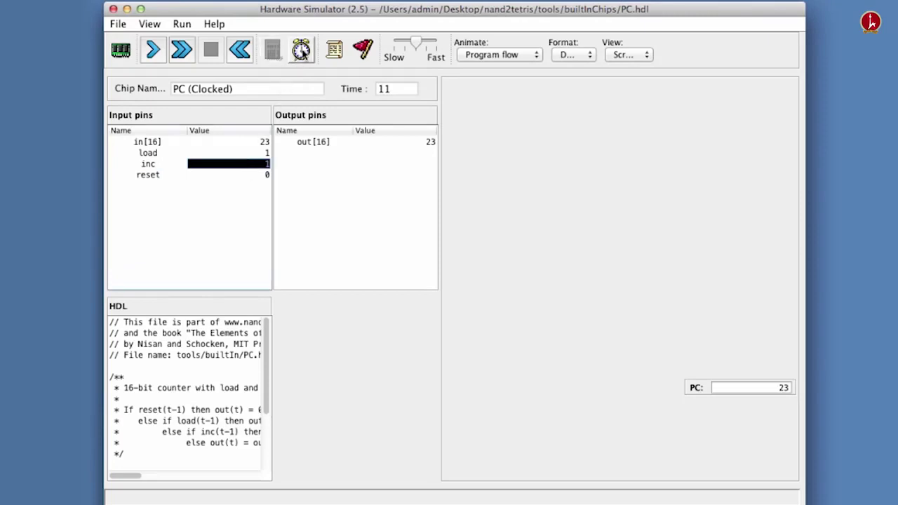
# Clock the chip past time 16, with out[16] holding at 23.
pyautogui.click(301, 54)
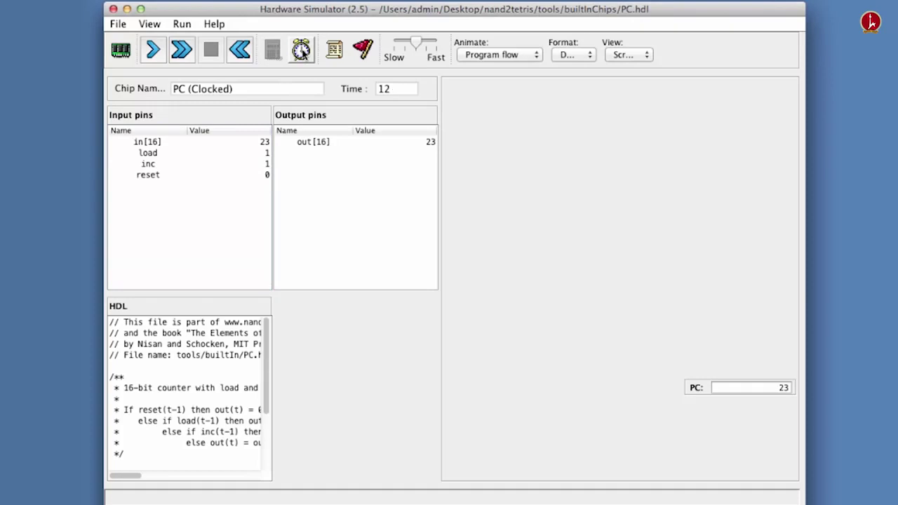
pyautogui.click(302, 54)
pyautogui.click(301, 54)
pyautogui.click(302, 54)
pyautogui.click(302, 54)
pyautogui.click(302, 56)
pyautogui.click(302, 56)
# Set the load input back to 0.
pyautogui.doubleClick(255, 154)
pyautogui.press('BackSpace')
pyautogui.write('0')
pyautogui.press('Return')
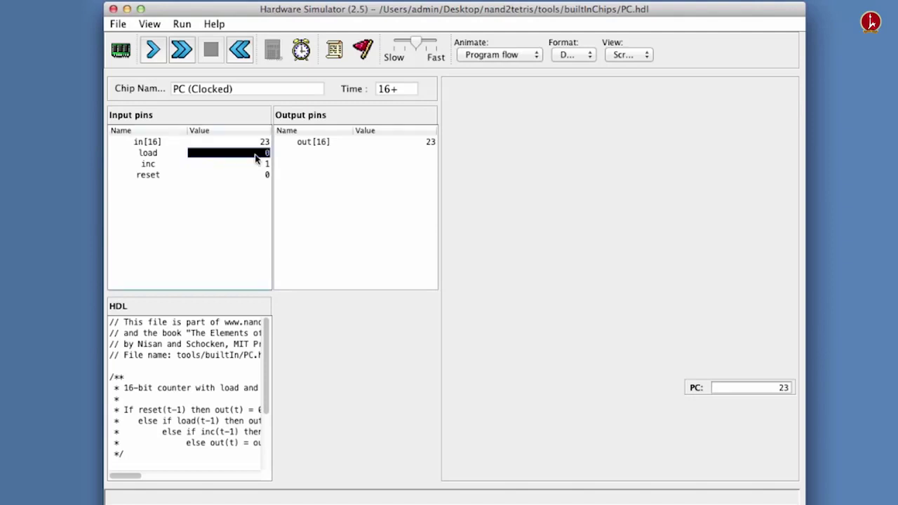
# Clock the counter from 23 up to 33, then run it freely and stop at 48.
pyautogui.click(302, 62)
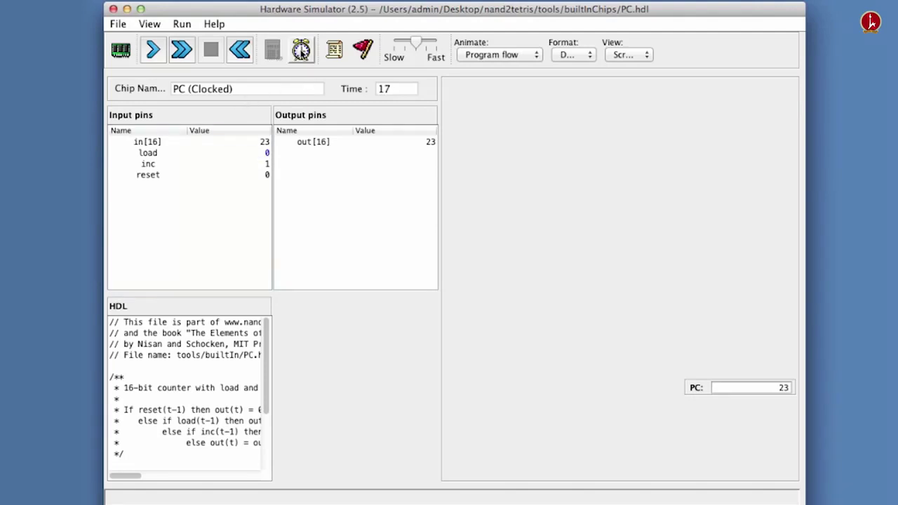
pyautogui.click(302, 58)
pyautogui.click(301, 57)
pyautogui.click(302, 58)
pyautogui.click(302, 58)
pyautogui.click(302, 58)
pyautogui.click(302, 57)
pyautogui.click(302, 57)
pyautogui.click(302, 58)
pyautogui.click(302, 58)
pyautogui.click(301, 58)
pyautogui.click(301, 56)
pyautogui.click(302, 56)
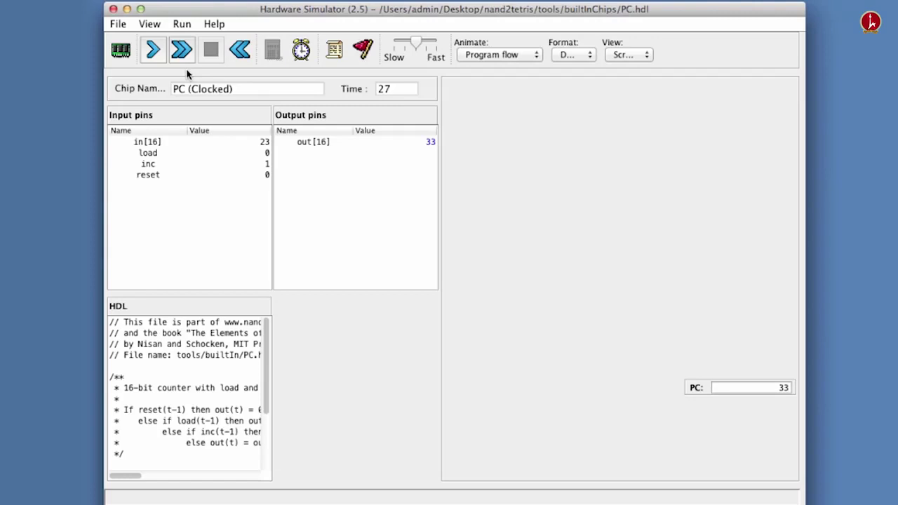
pyautogui.click(181, 49)
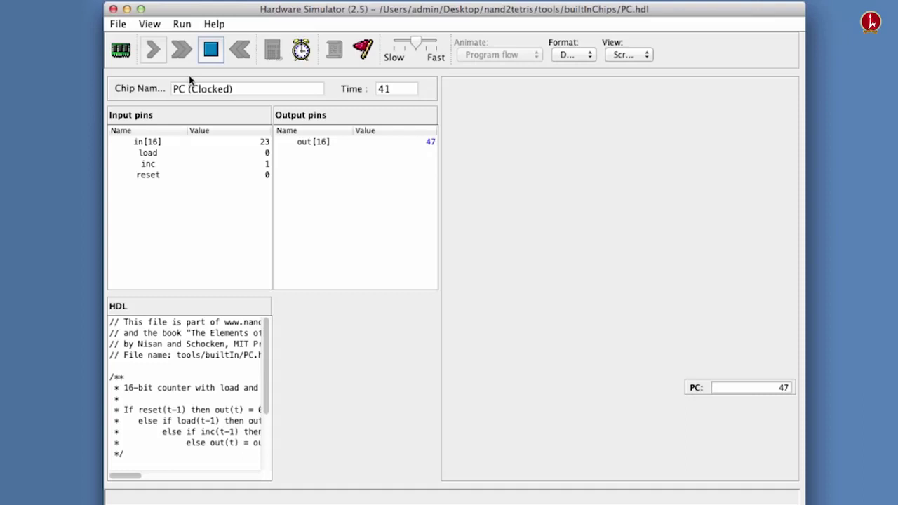
pyautogui.click(211, 50)
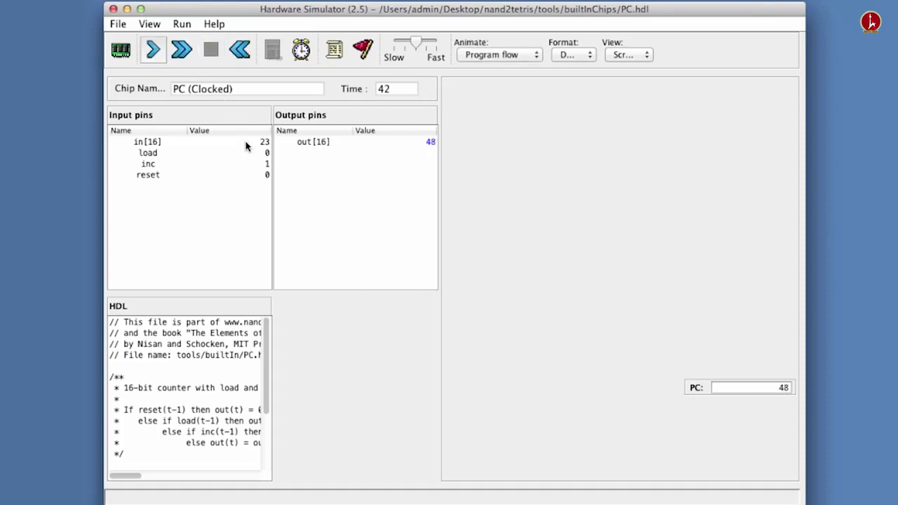
# Set the reset input to 1.
pyautogui.click(239, 178)
pyautogui.press('BackSpace')
pyautogui.write('1')
pyautogui.press('Return')
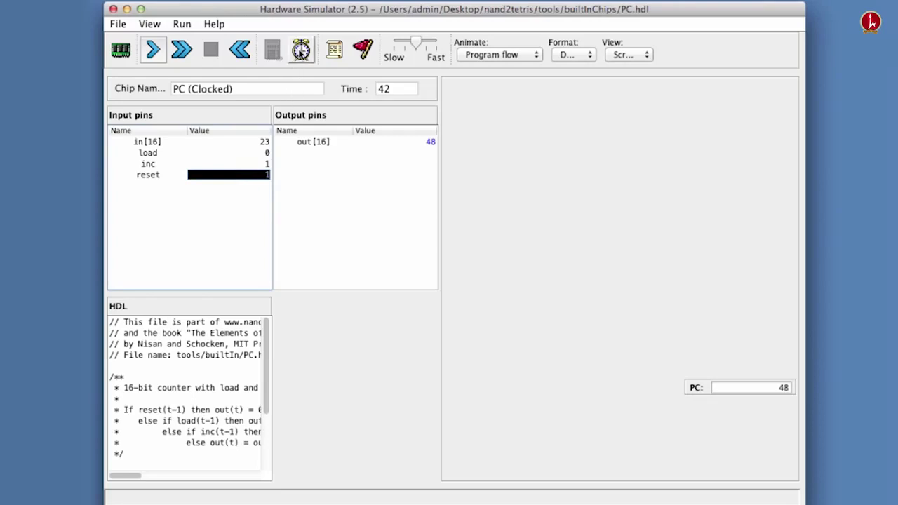
# Clock the chip so the PC and out[16] drop to 0 and stay there.
pyautogui.click(301, 49)
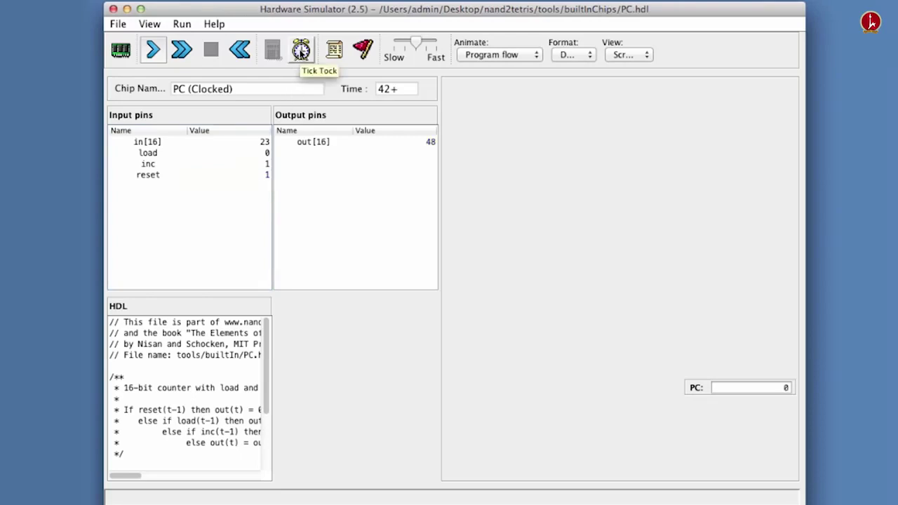
pyautogui.click(301, 51)
pyautogui.click(301, 51)
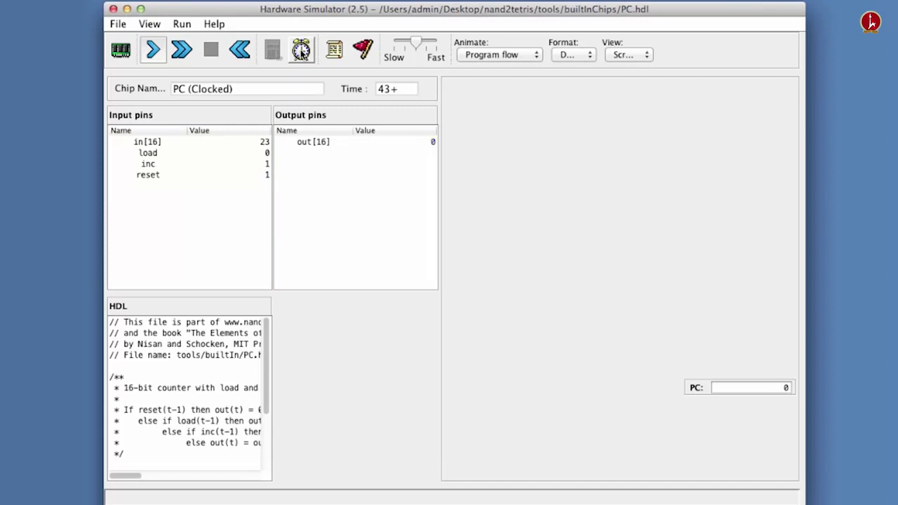
pyautogui.click(301, 50)
pyautogui.click(301, 50)
pyautogui.click(301, 51)
pyautogui.click(301, 50)
# Set the reset input back to 0.
pyautogui.doubleClick(250, 176)
pyautogui.press('BackSpace')
pyautogui.write('0')
pyautogui.press('Return')
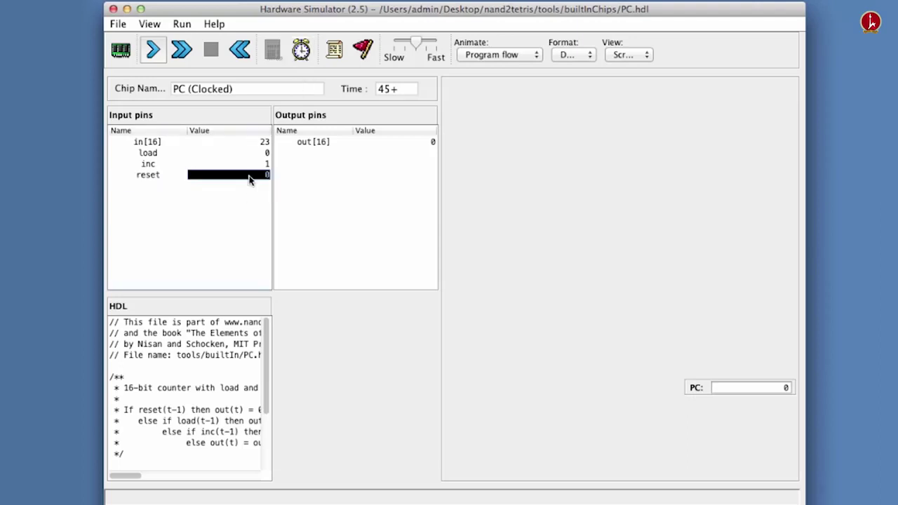
# Clock the counter up from 0, then run the clock continuously.
pyautogui.click(300, 50)
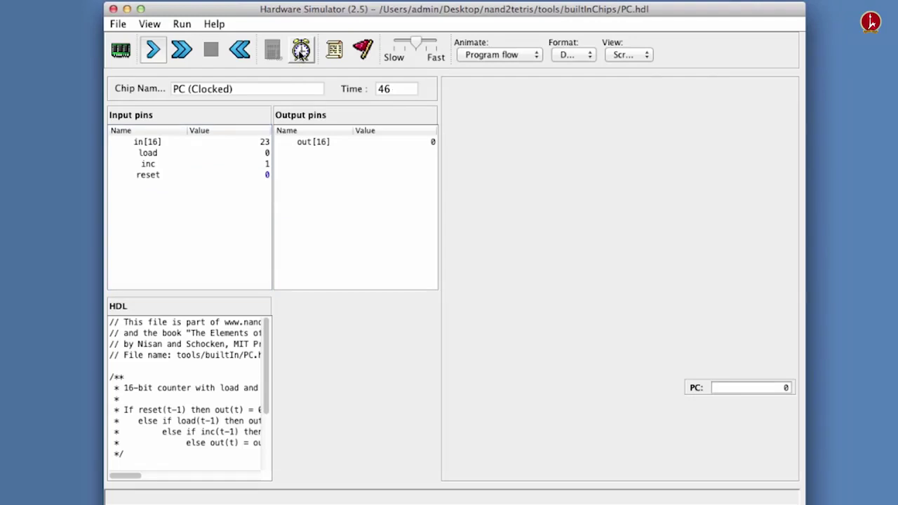
pyautogui.click(301, 54)
pyautogui.click(300, 53)
pyautogui.click(300, 53)
pyautogui.click(301, 54)
pyautogui.click(301, 53)
pyautogui.click(301, 54)
pyautogui.click(181, 49)
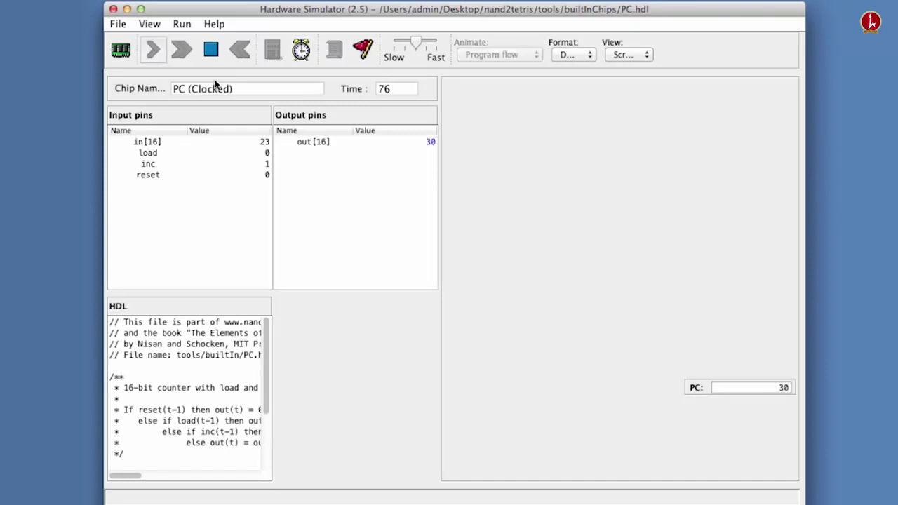